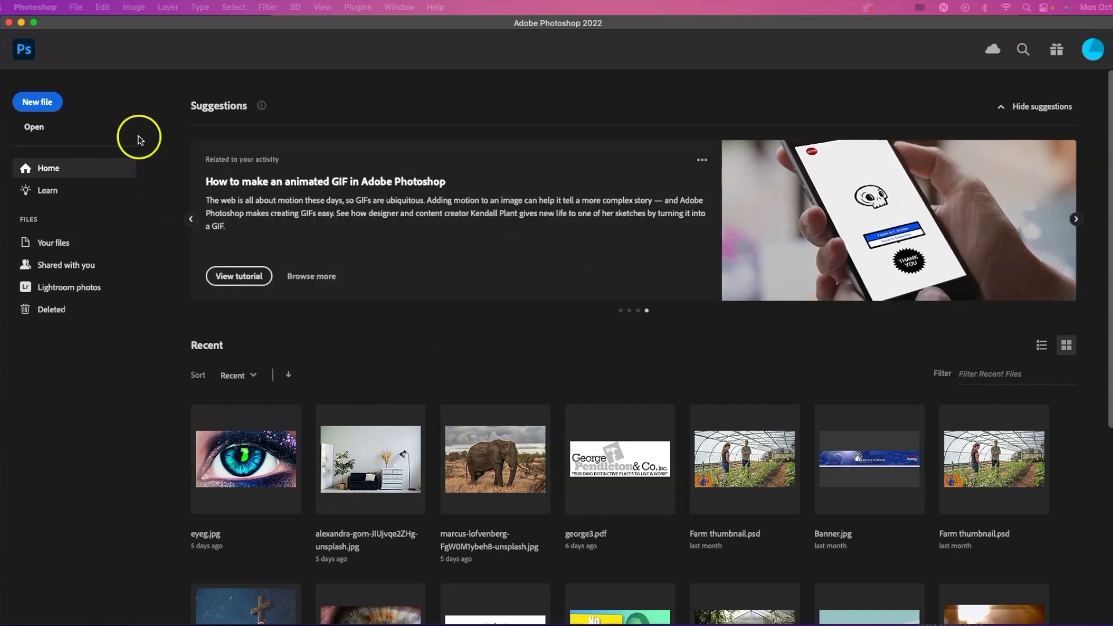
- Create a new 1080 x 1920 px, 300 ppi portrait document
click(37, 103)
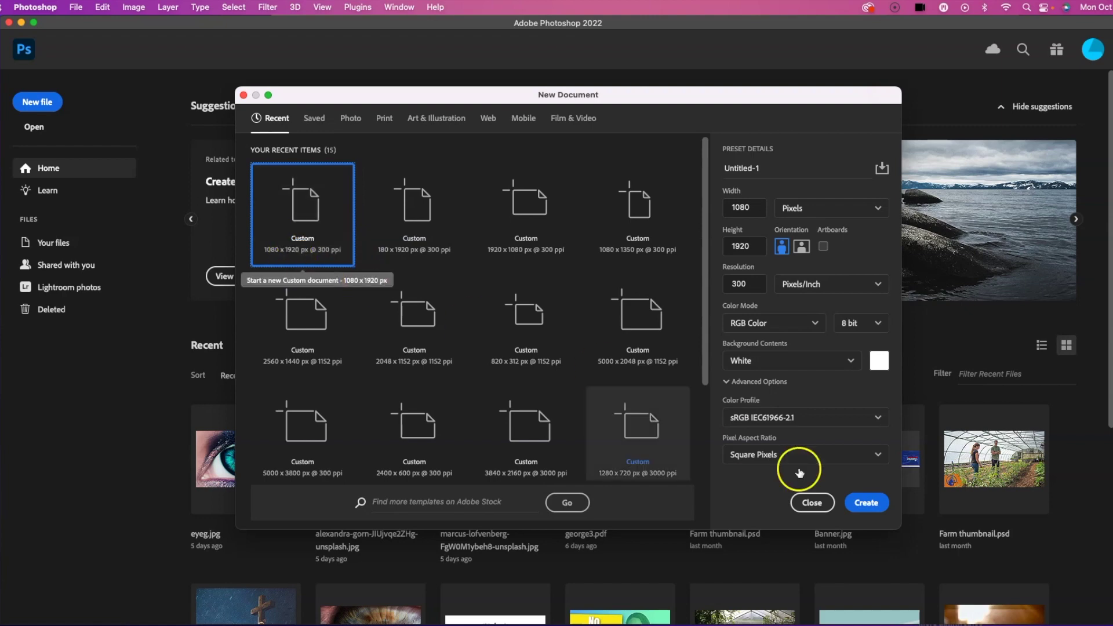
click(866, 503)
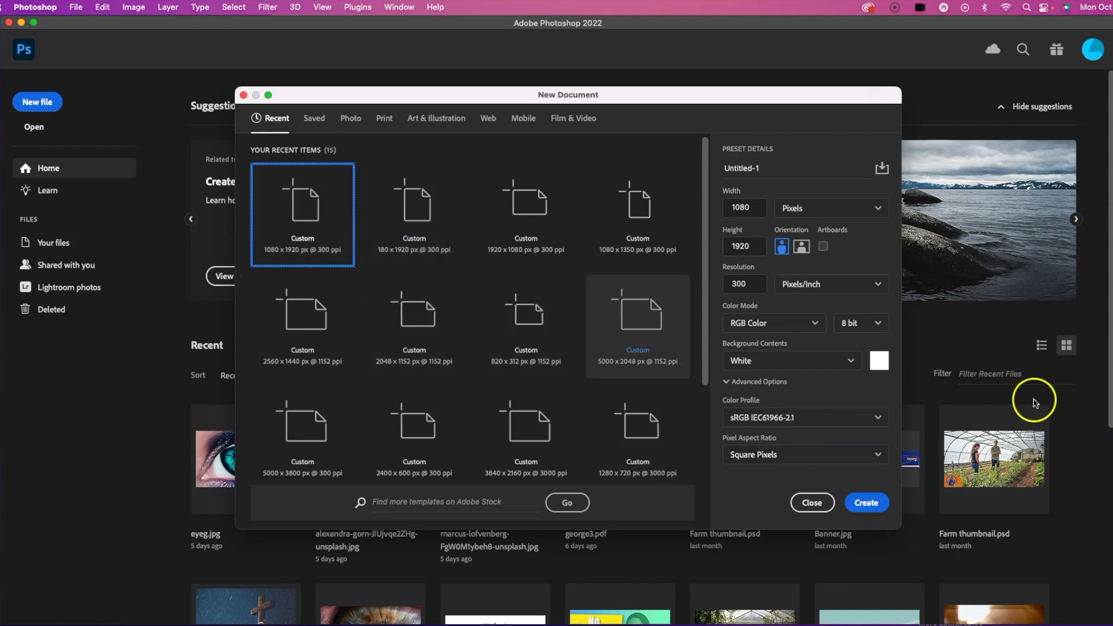
click(830, 329)
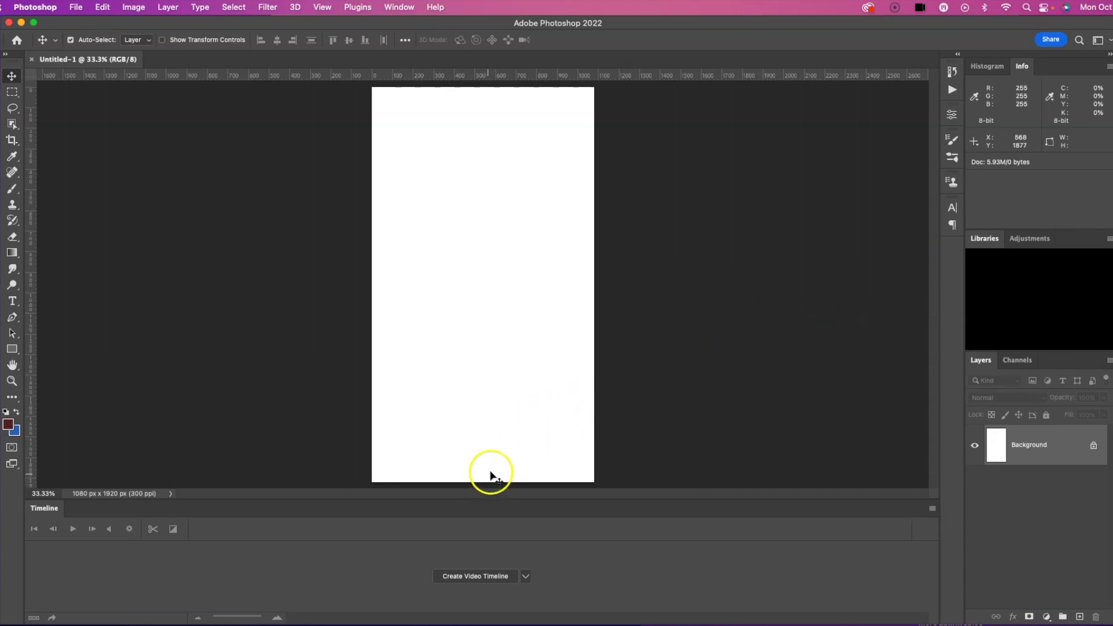
- Create a video timeline, turning the Background into a 30 fps Layer 0 clip
click(472, 576)
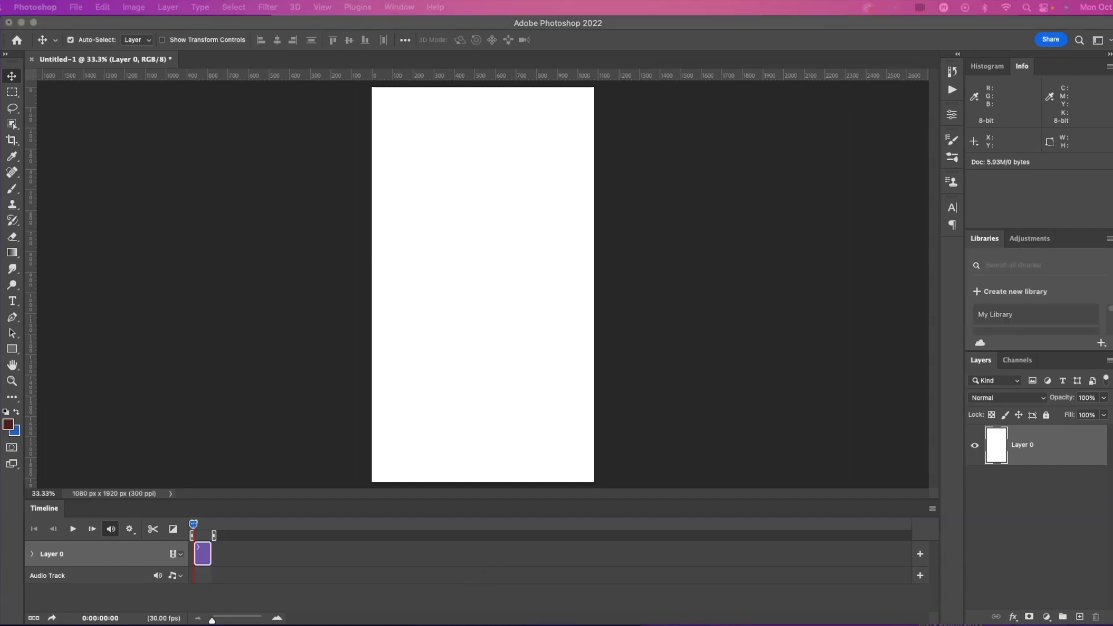
- Place the farm1.mov drone video at the top of the canvas
drag(964, 179, 489, 279)
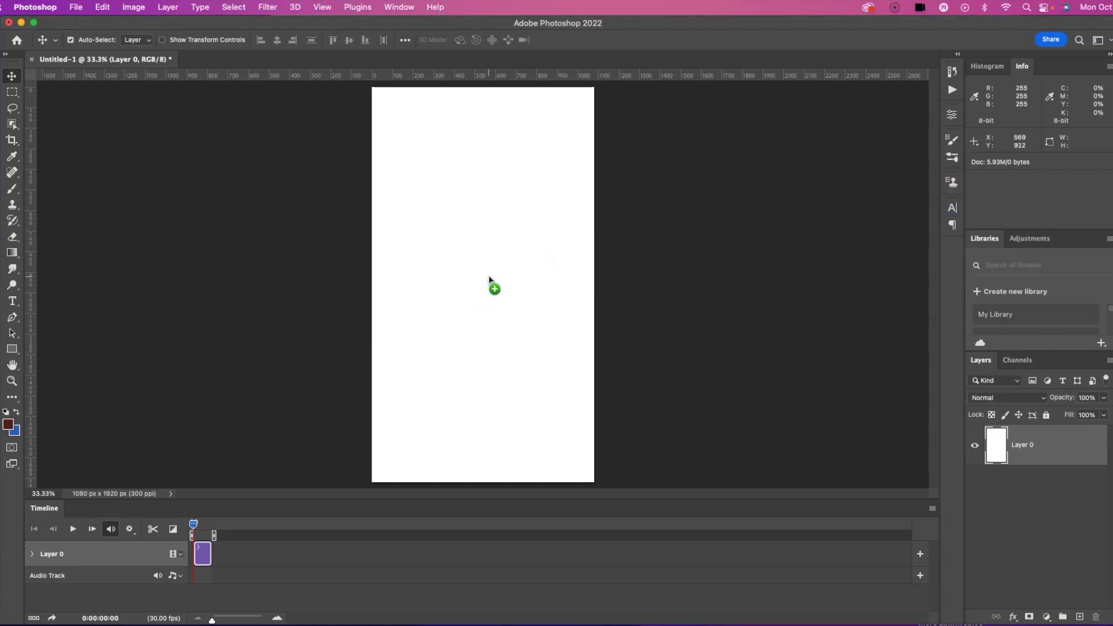
drag(490, 280, 537, 163)
click(605, 39)
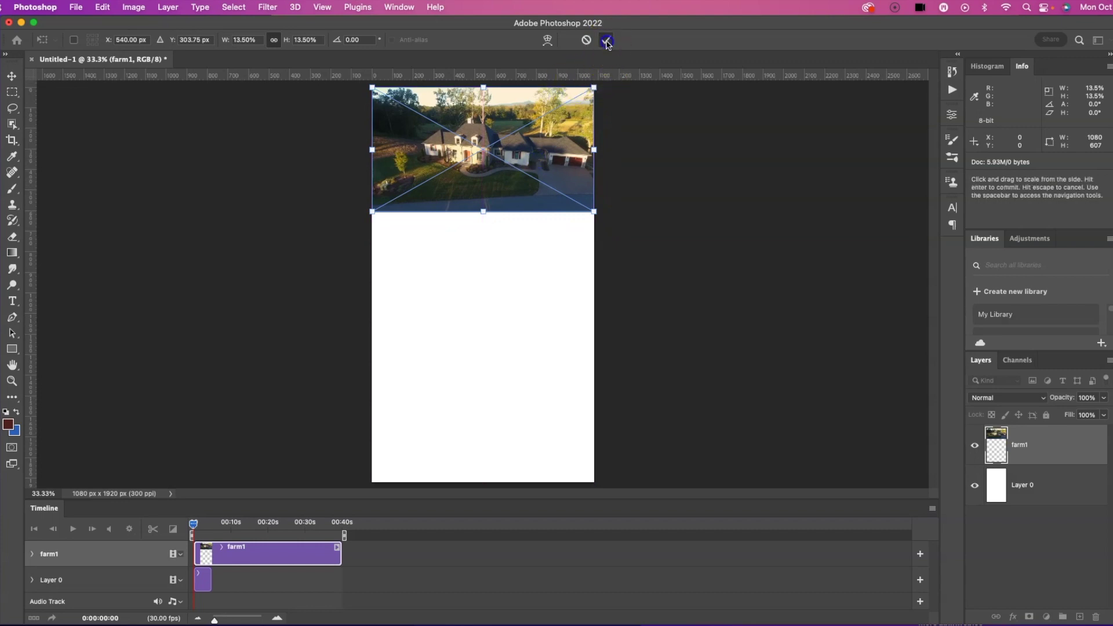
click(601, 87)
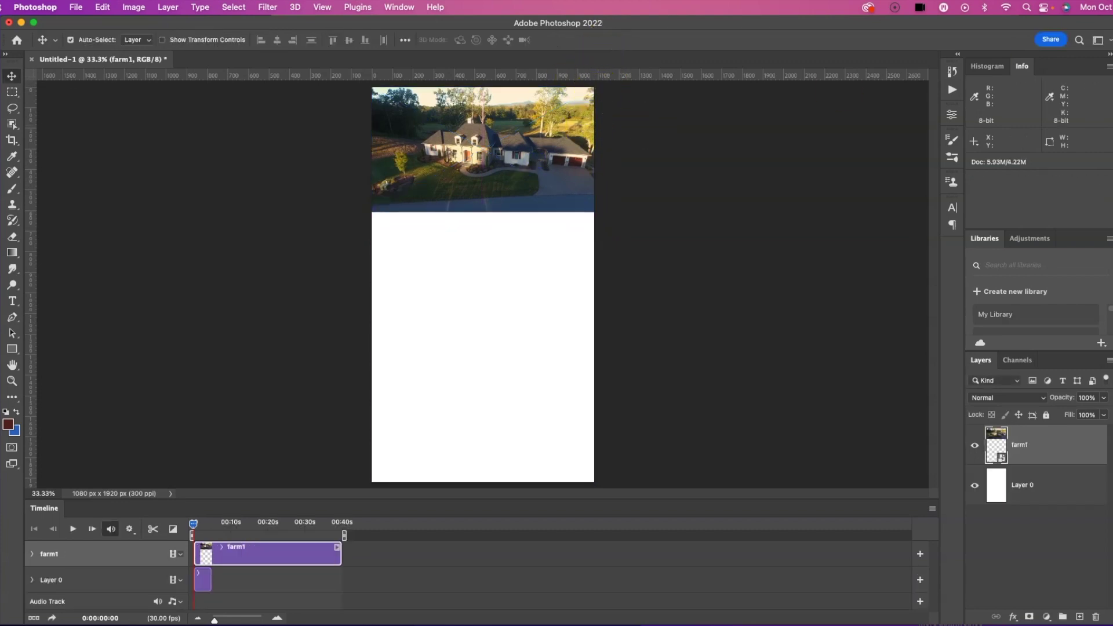
- Place the DSC06053-2 house photo at the bottom of the canvas
drag(869, 230, 479, 351)
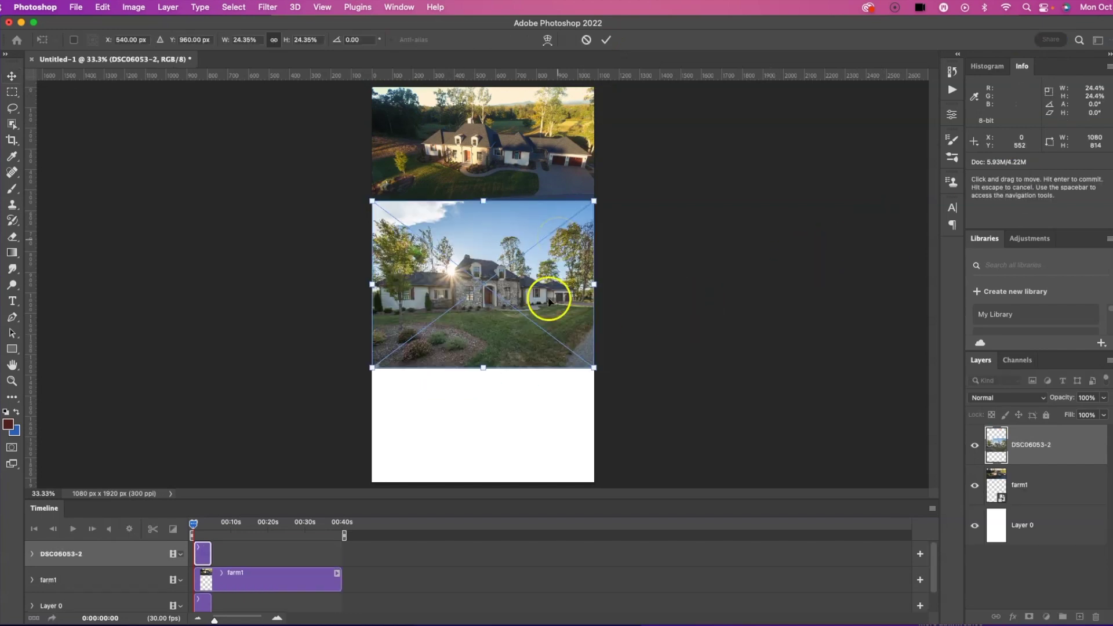
drag(523, 262, 524, 376)
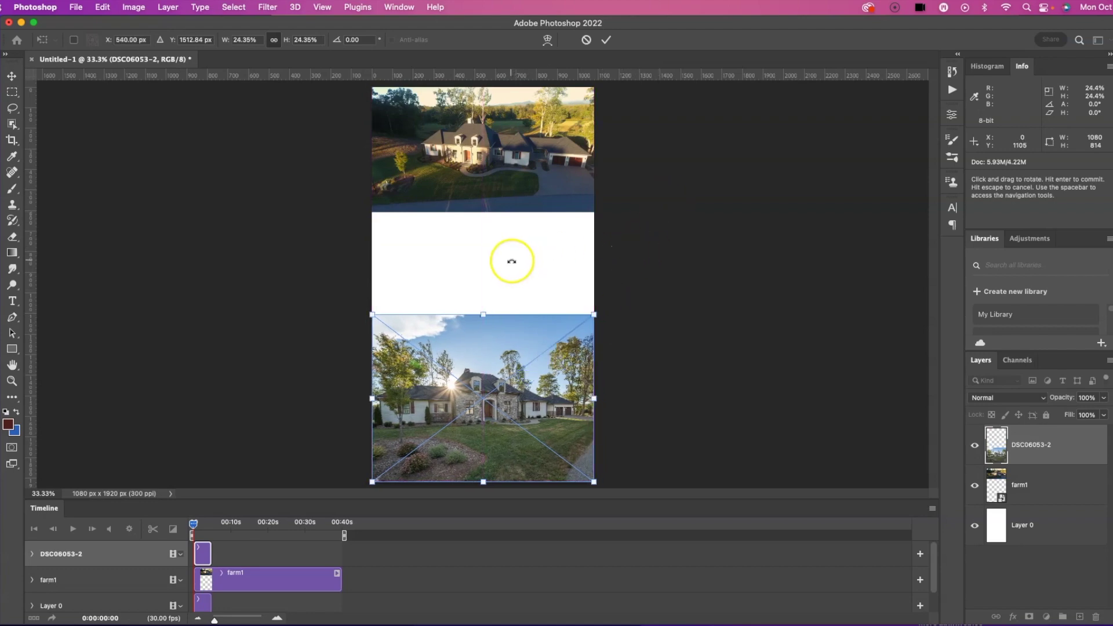
click(606, 39)
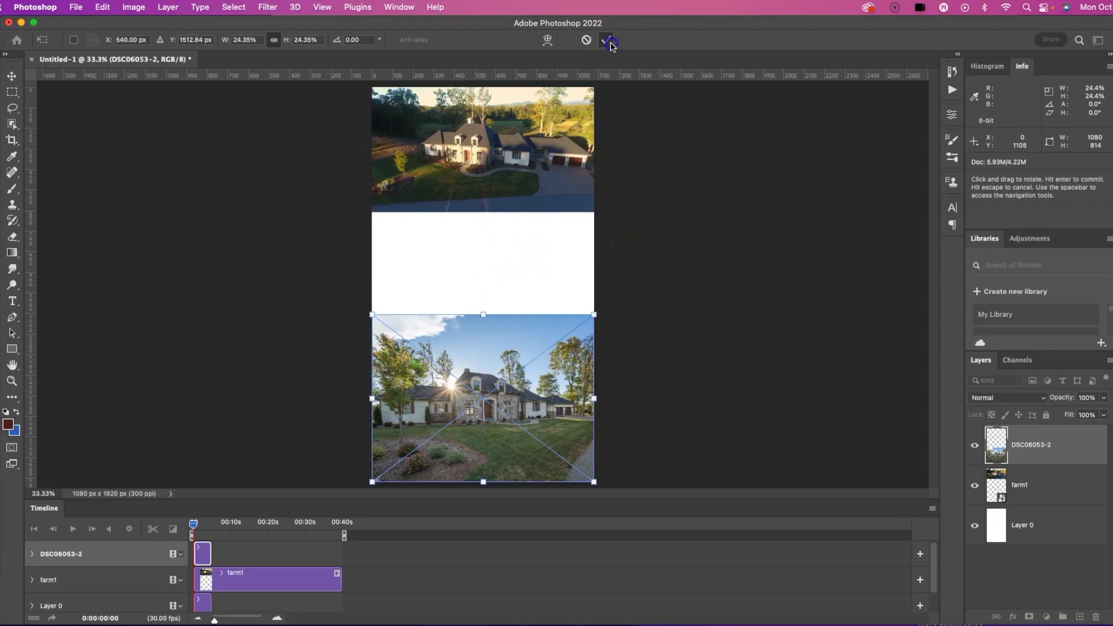
- Select the farm1 video layer and preview its playback
click(462, 174)
key(space)
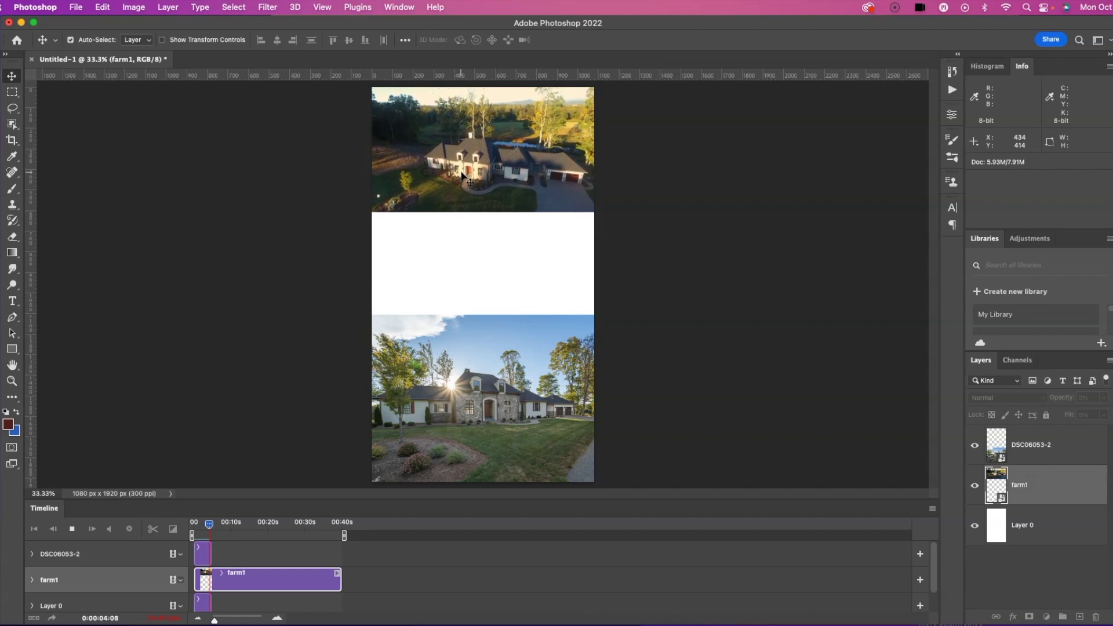
key(space)
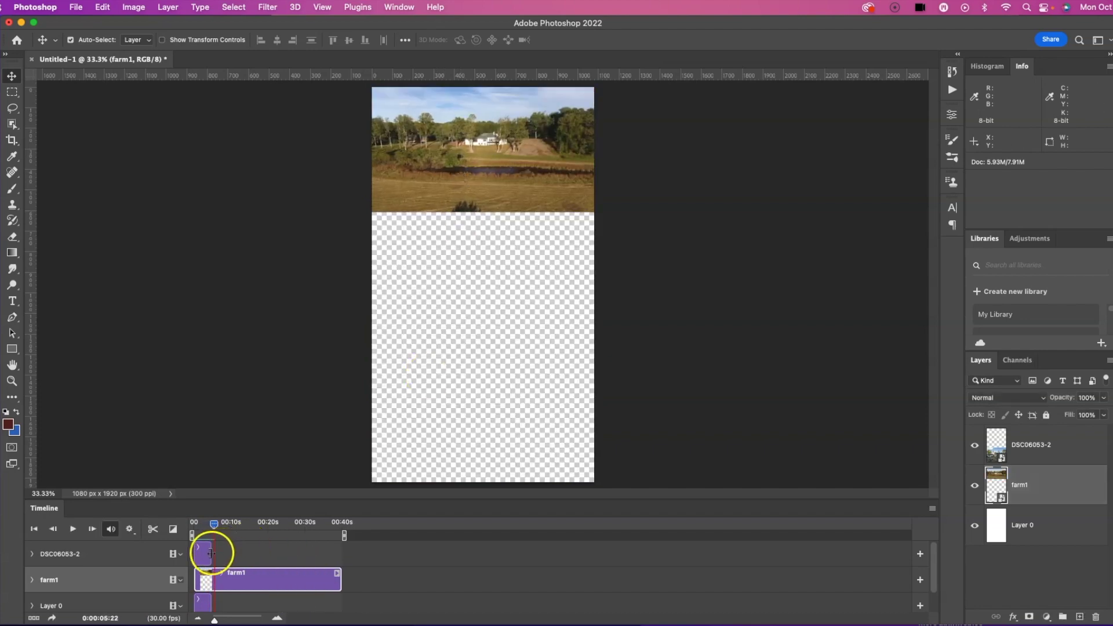
- Extend the DSC06053-2 and Layer 0 clips to 00:40 and rewind to the start
drag(211, 553, 340, 554)
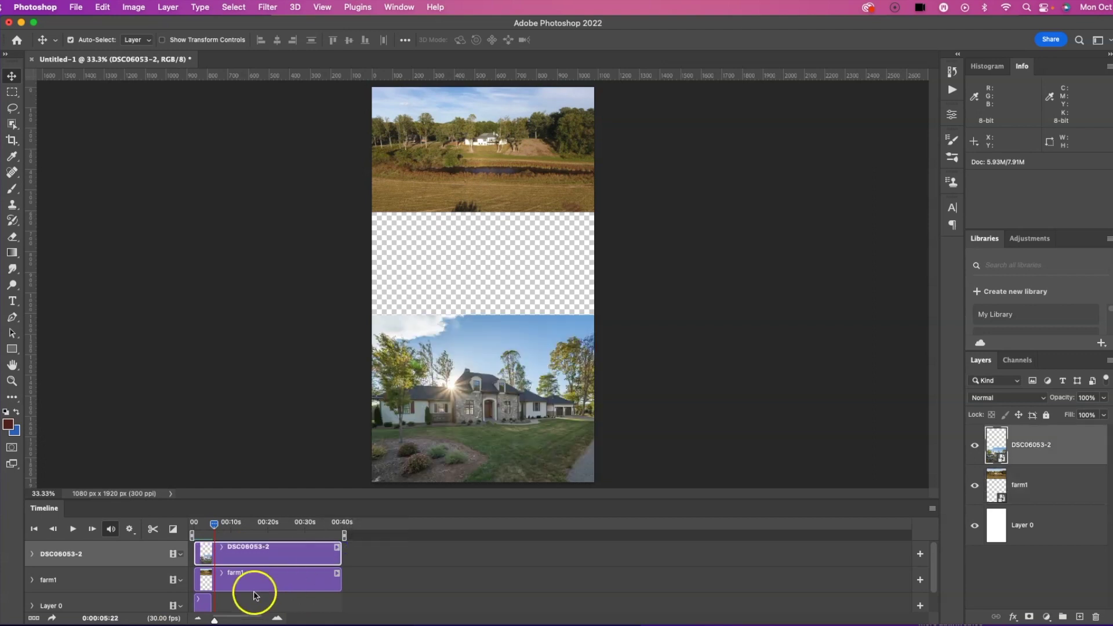
drag(211, 593, 341, 593)
click(216, 523)
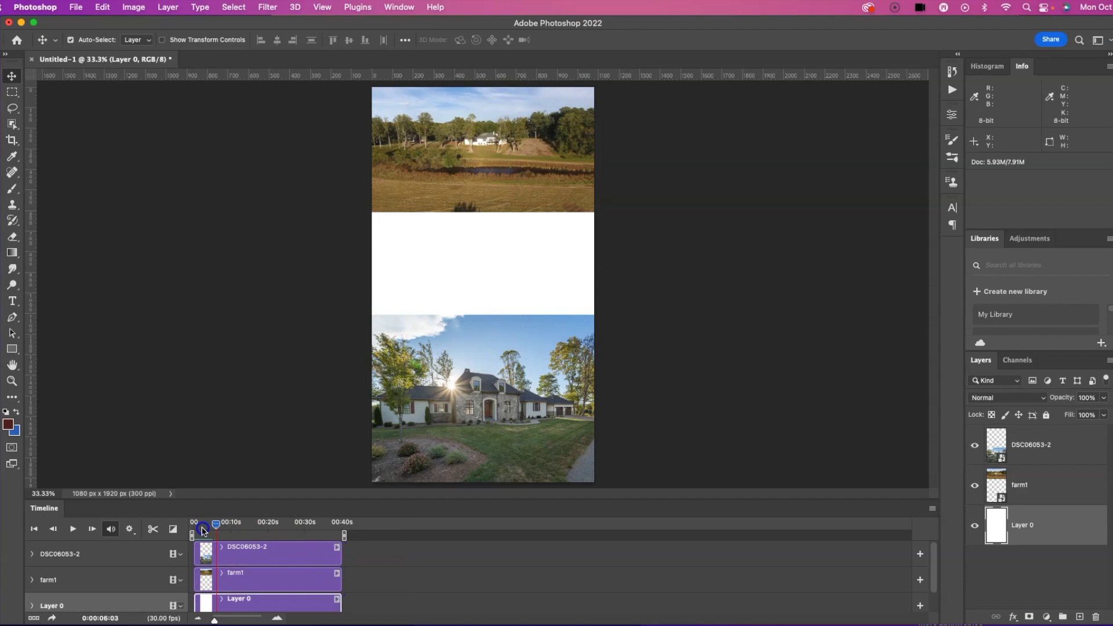
drag(202, 530, 193, 528)
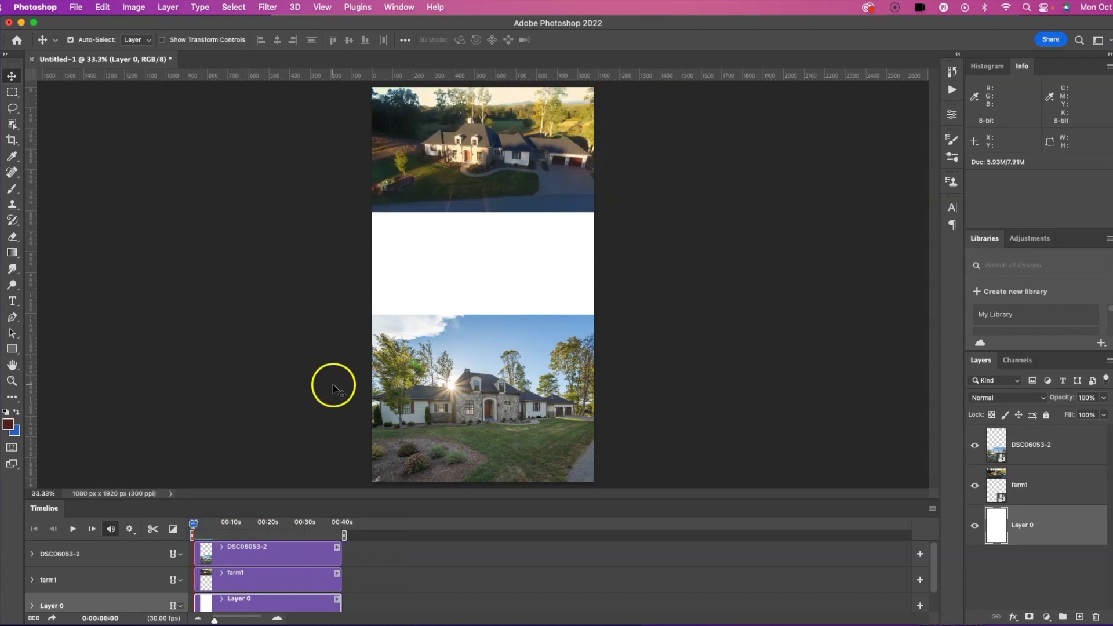
- Add a layer mask to Layer 0 and create a Solid Color fill layer
click(1072, 533)
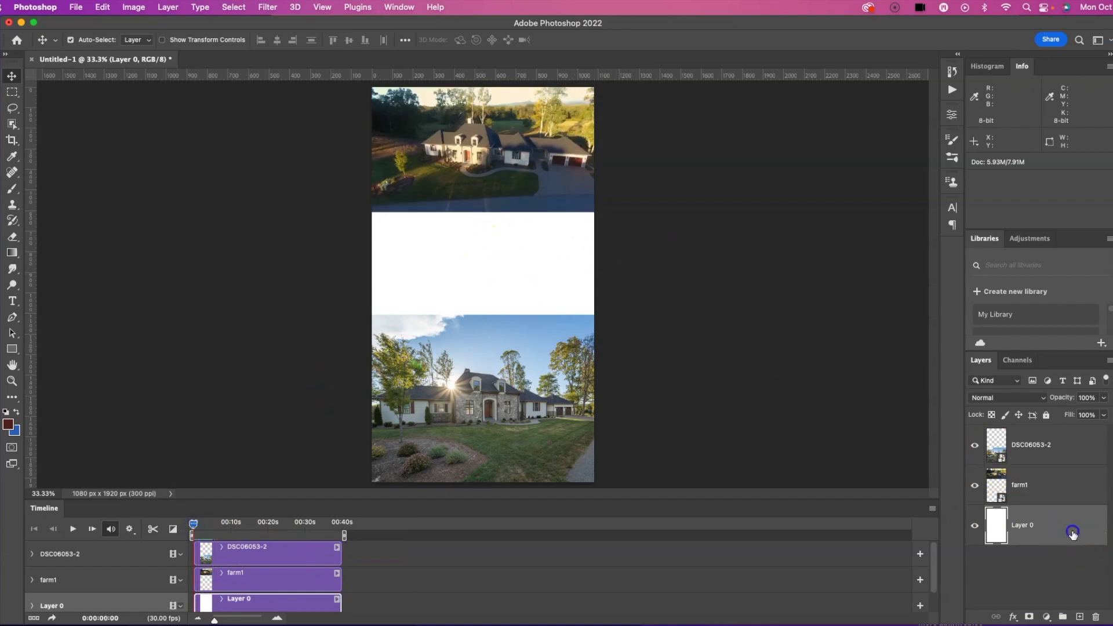
click(1029, 616)
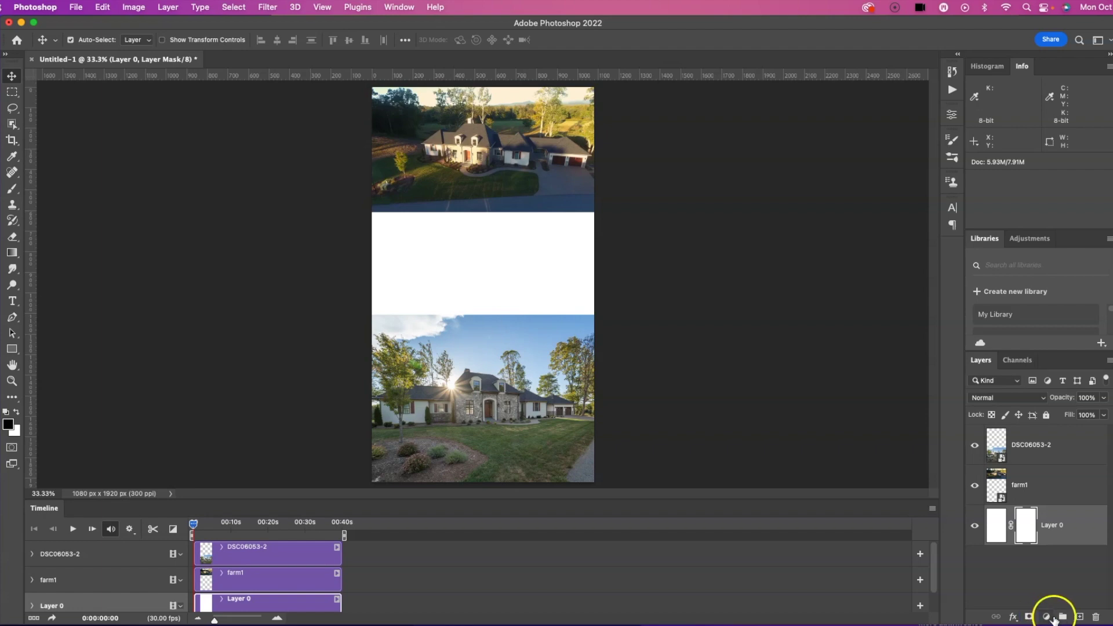
click(1047, 616)
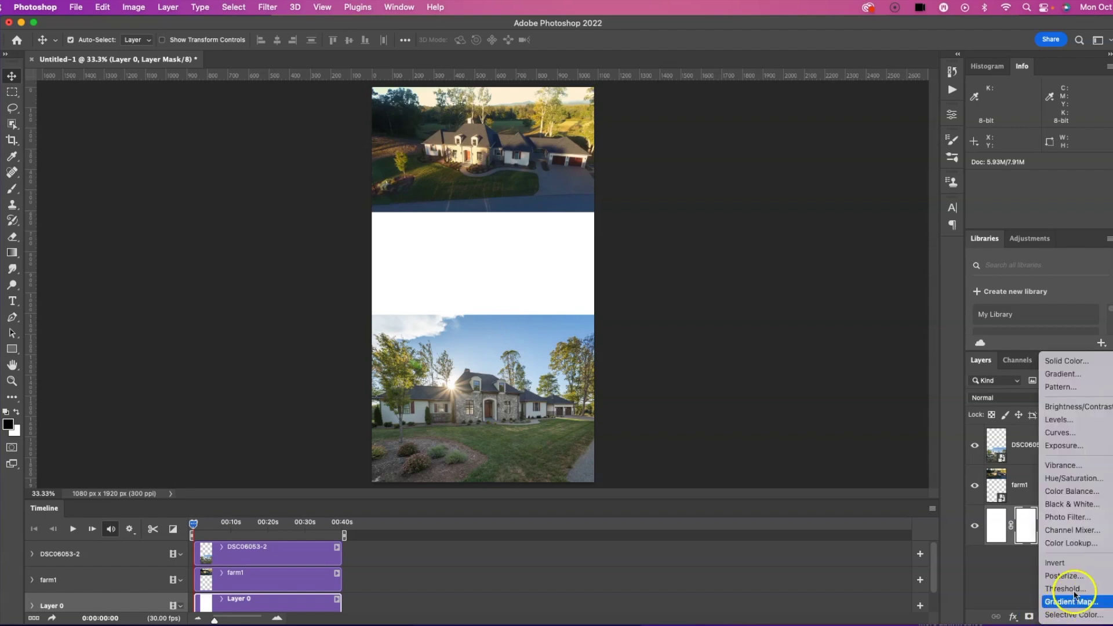
click(1078, 361)
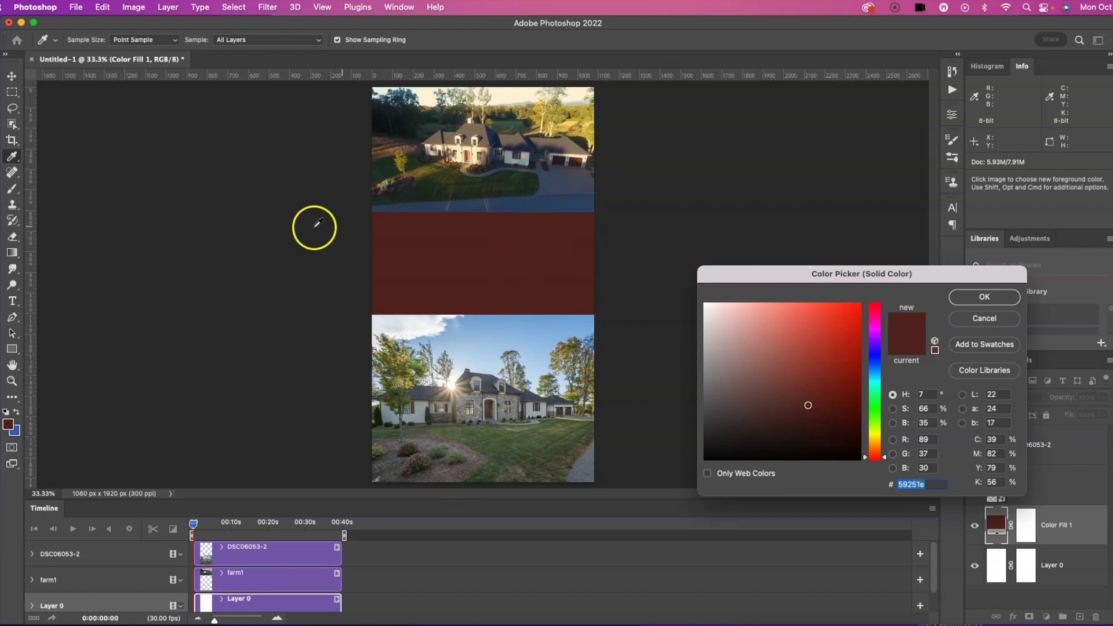
- Set the fill colour to dark navy #2e3445
drag(463, 240, 391, 169)
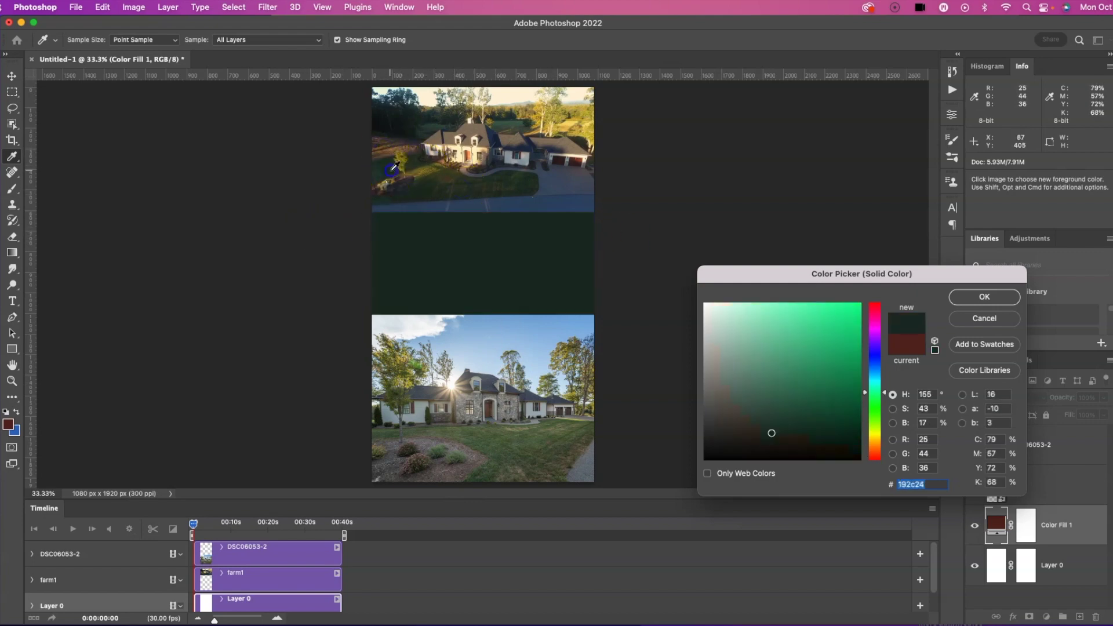
drag(432, 118, 433, 116)
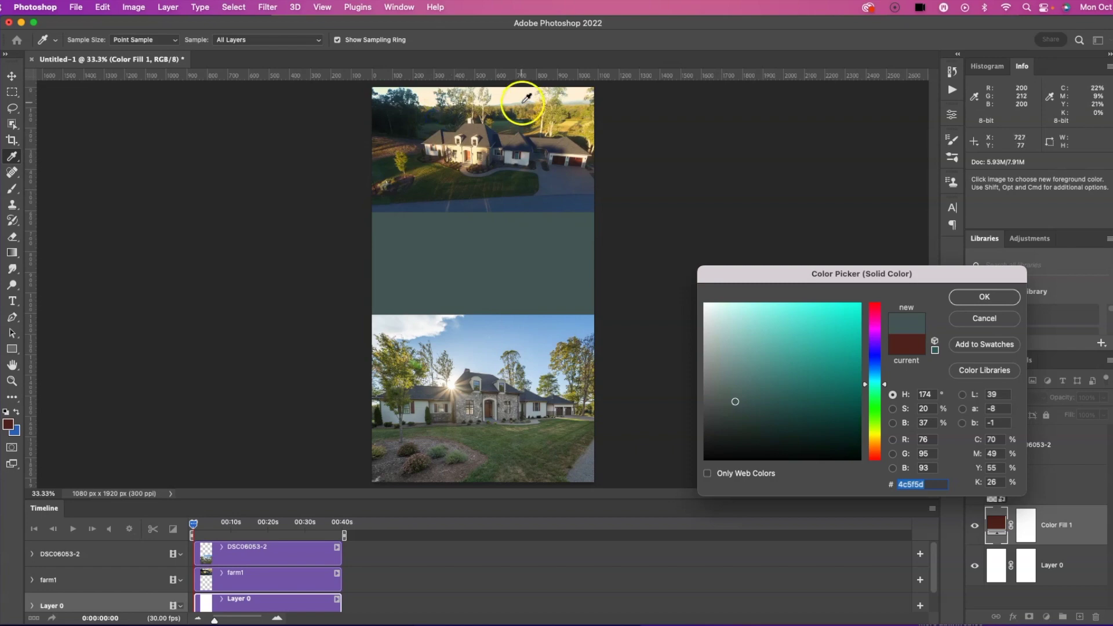
drag(522, 102, 524, 146)
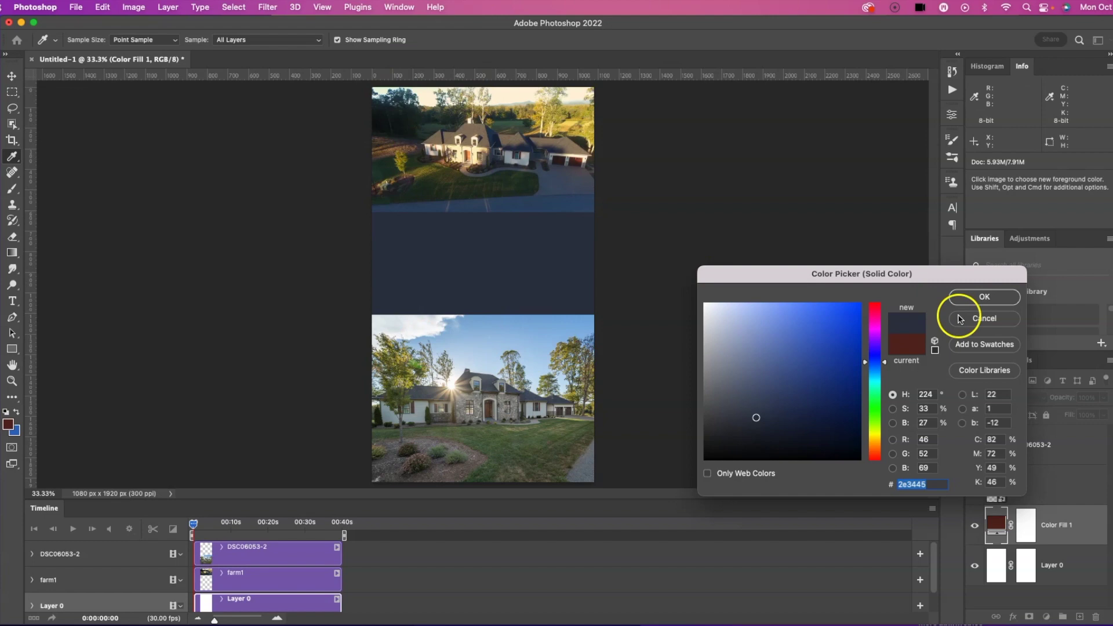
click(987, 298)
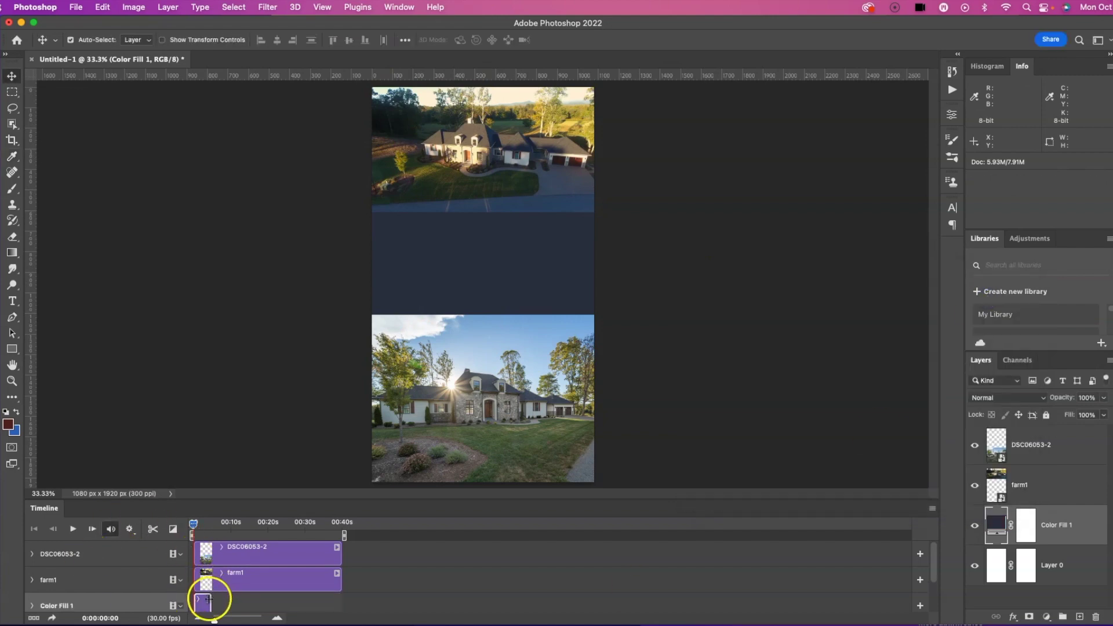
- Extend the Color Fill 1 clip to 00:40 and preview playback from around 10 seconds
drag(210, 599, 341, 600)
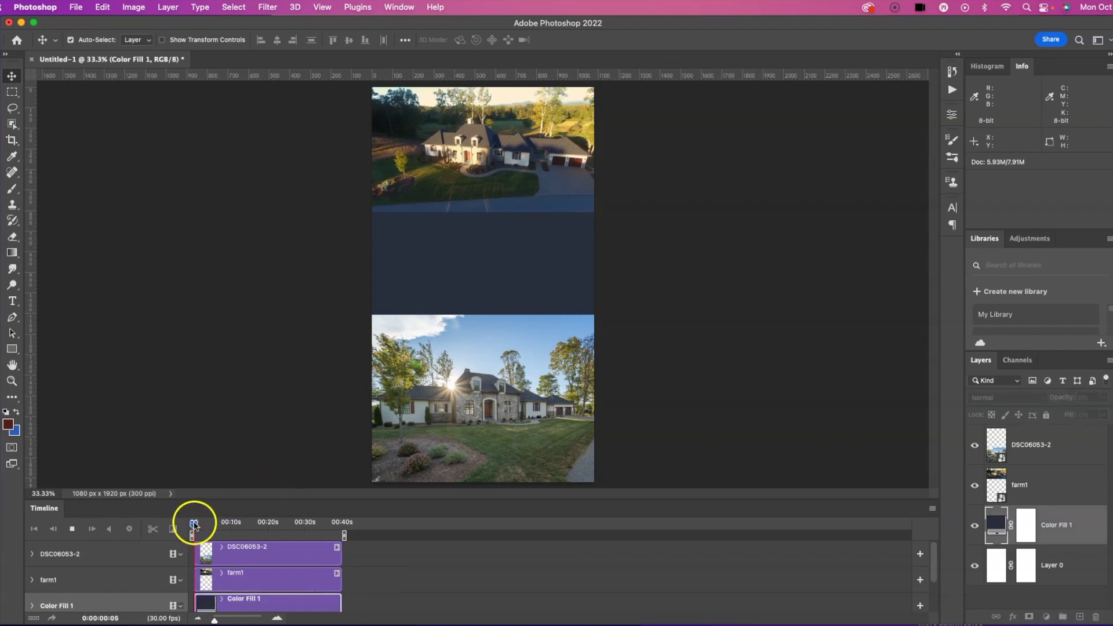
drag(193, 525, 230, 525)
key(space)
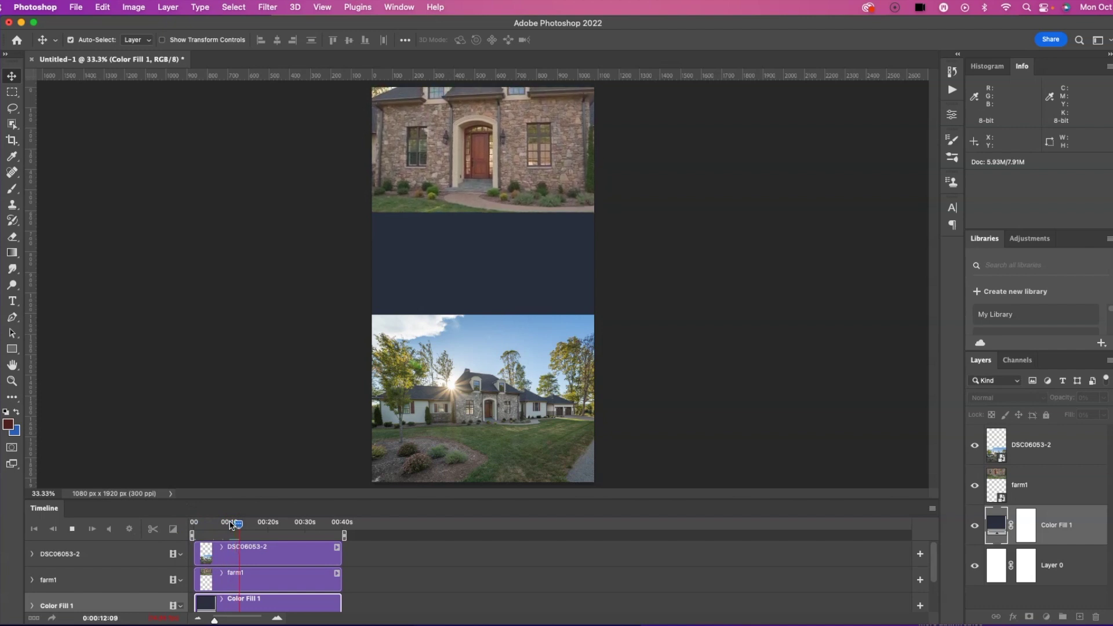
click(532, 387)
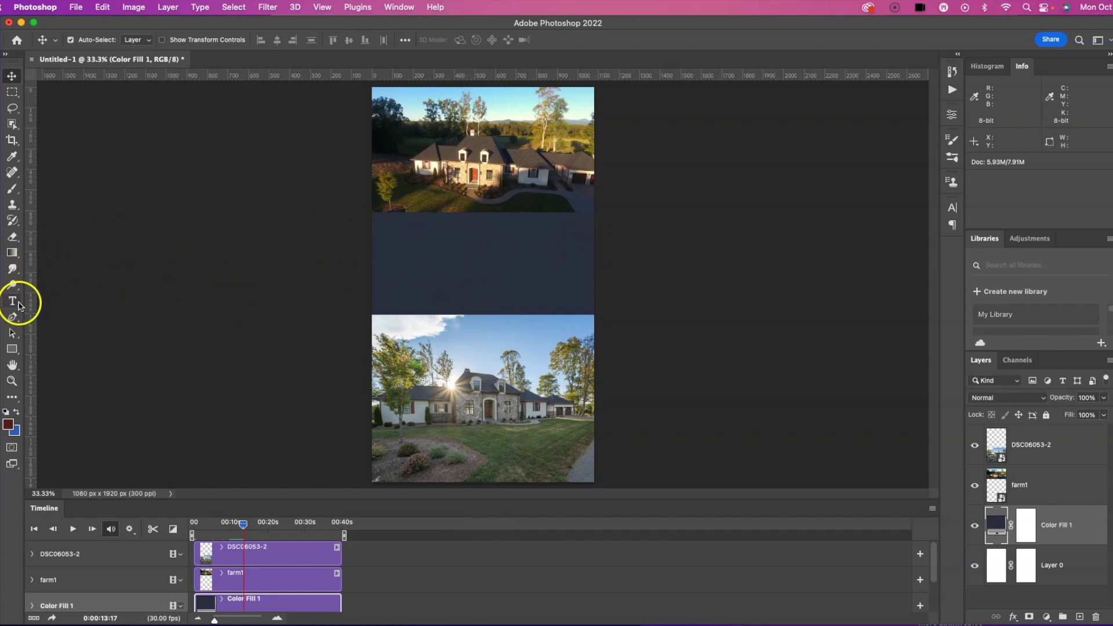
- Add a Horizontal Type text layer in the navy band using the Cochin font
click(16, 302)
click(16, 303)
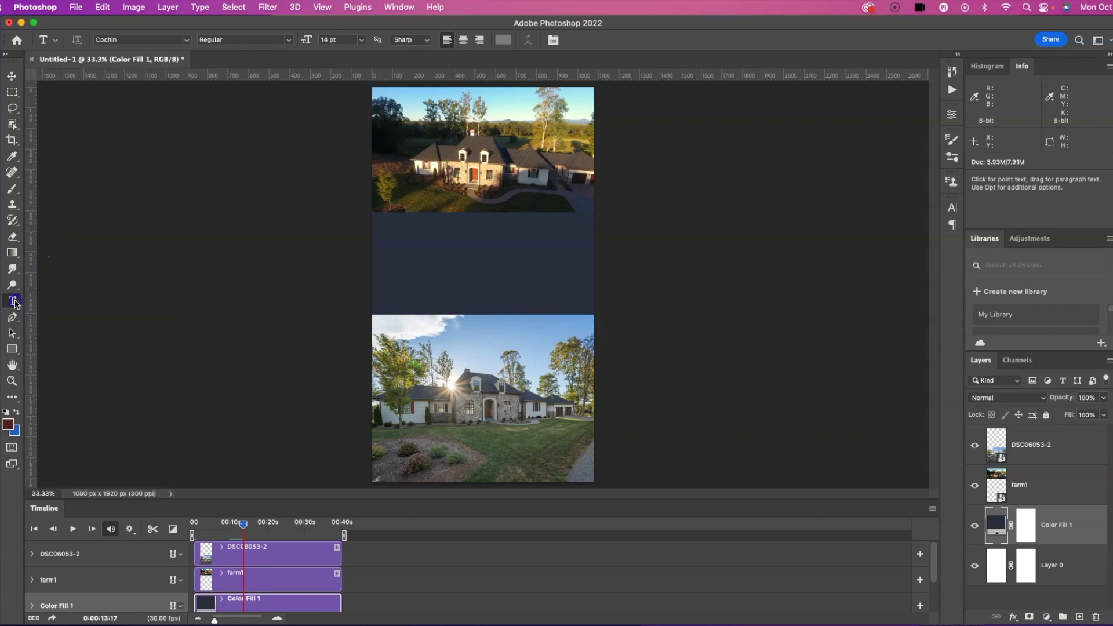
click(429, 250)
click(95, 40)
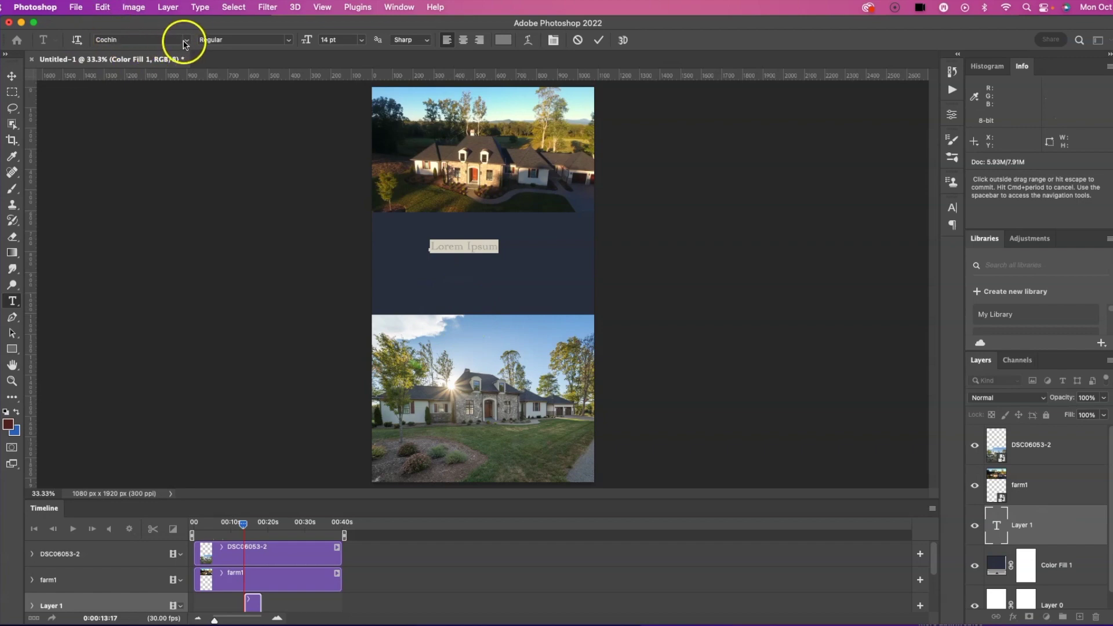
click(186, 40)
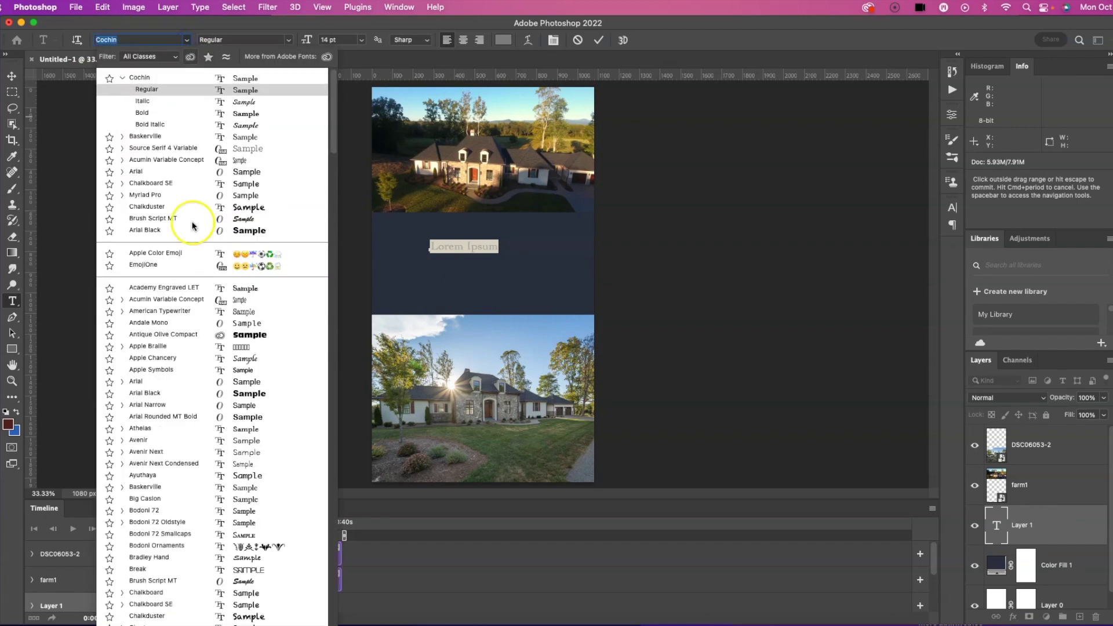
scroll(209, 418, down, 3)
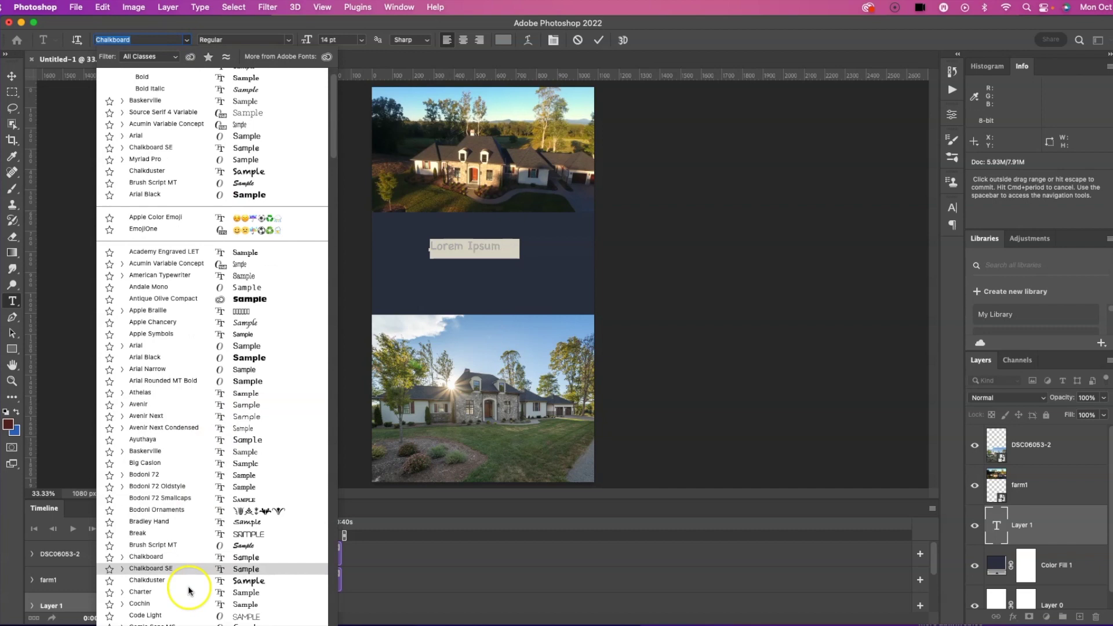
click(188, 604)
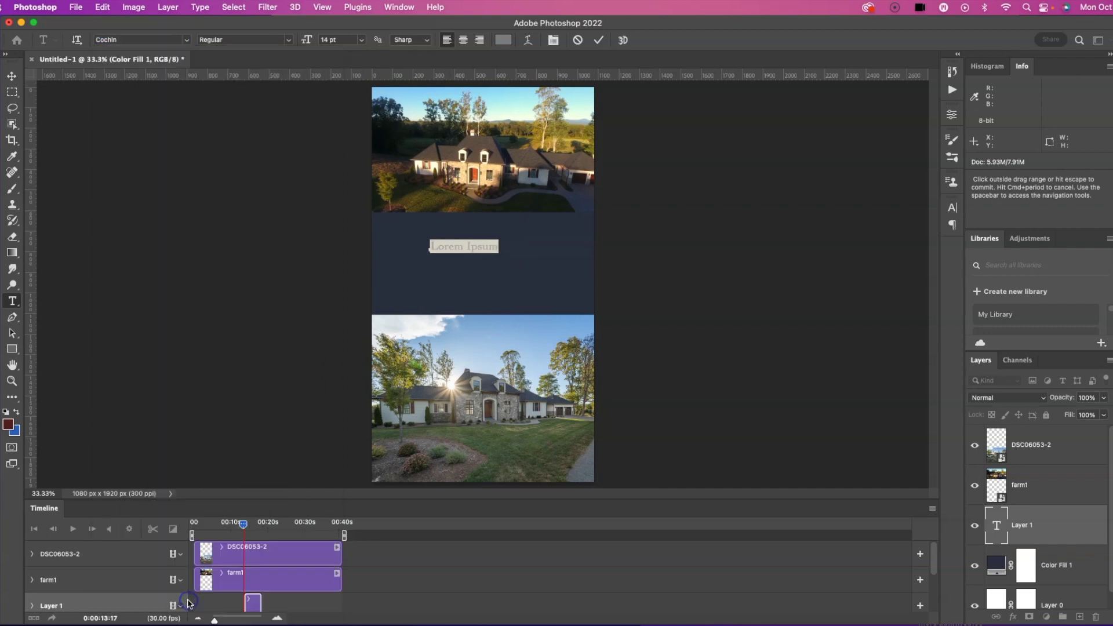
- Delete the Lorem Ipsum placeholder text so it reads Southern Manor
click(476, 248)
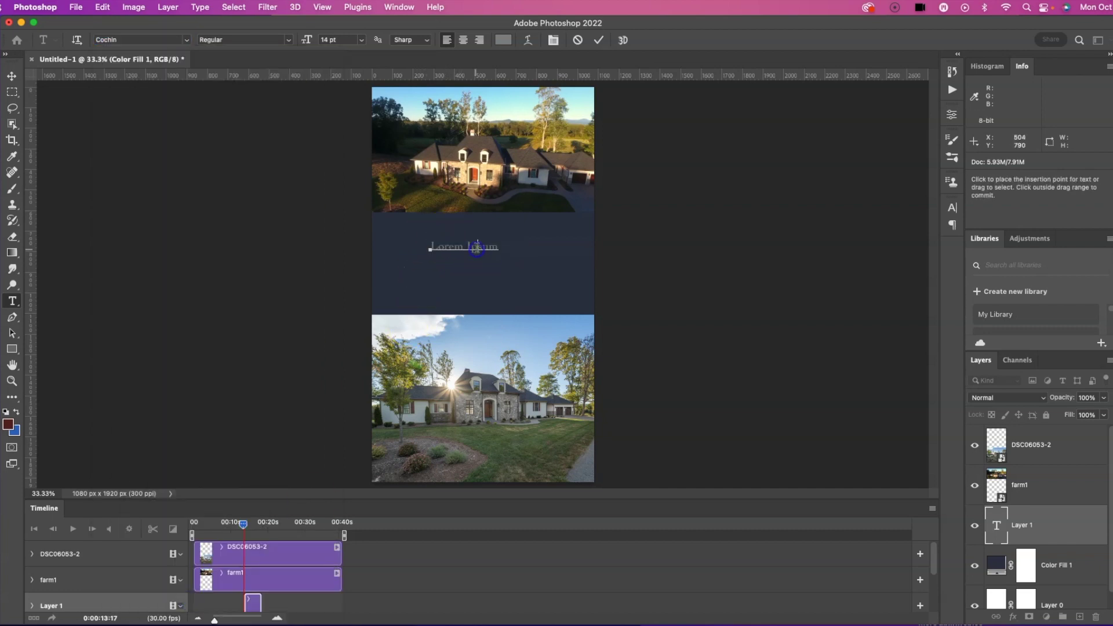
drag(497, 246, 438, 238)
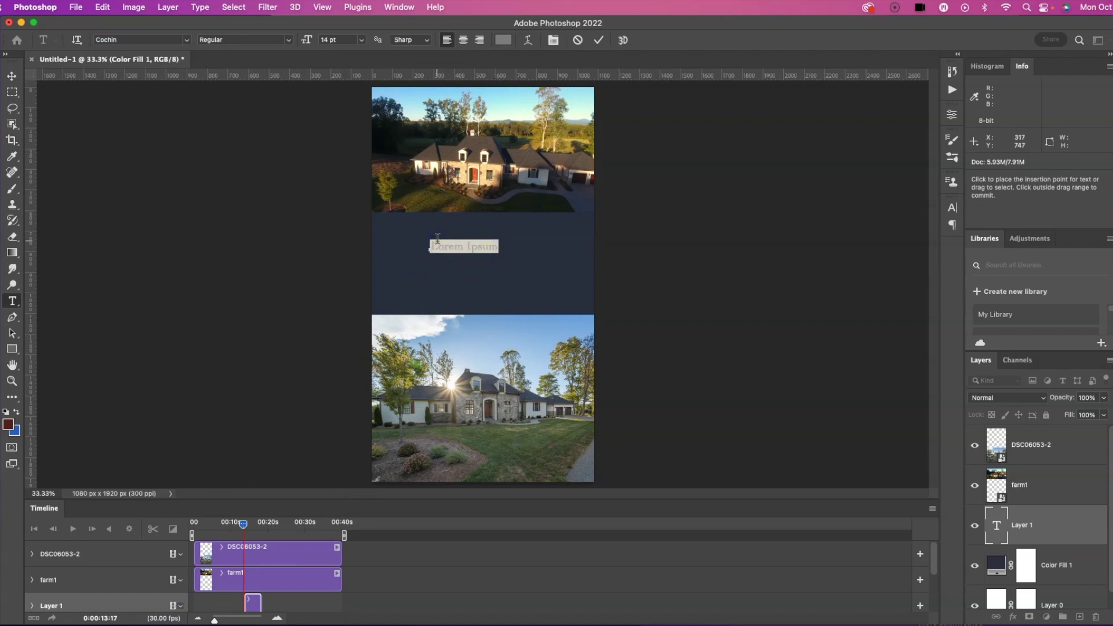
key(BackSpace)
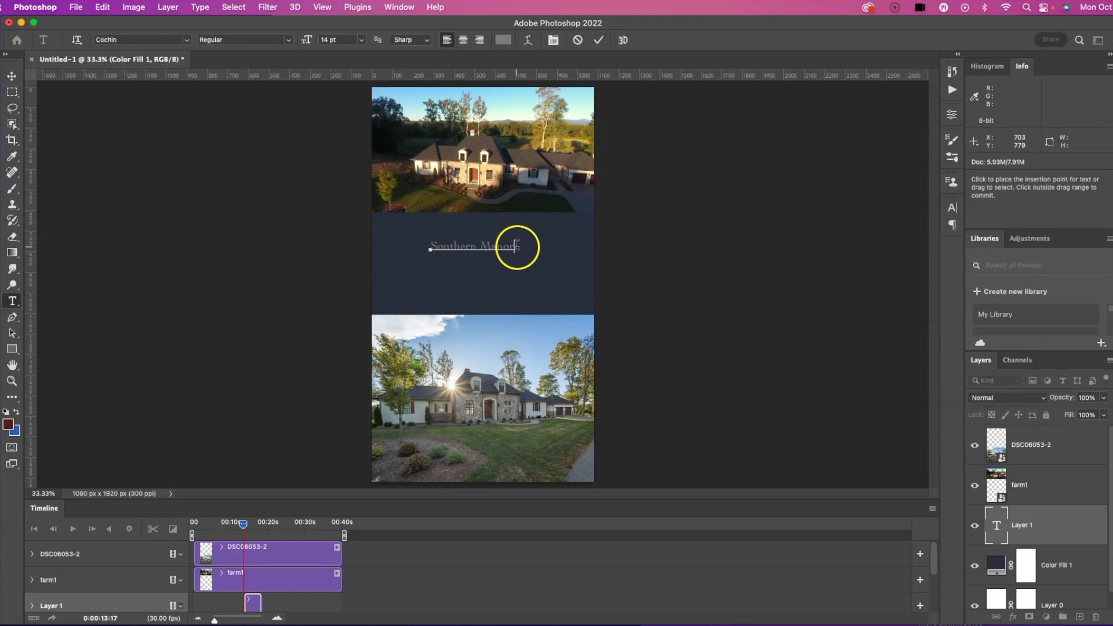
- Resize Southern Manor to 30 pt, commit it, and centre it horizontally in the band
drag(516, 246, 453, 246)
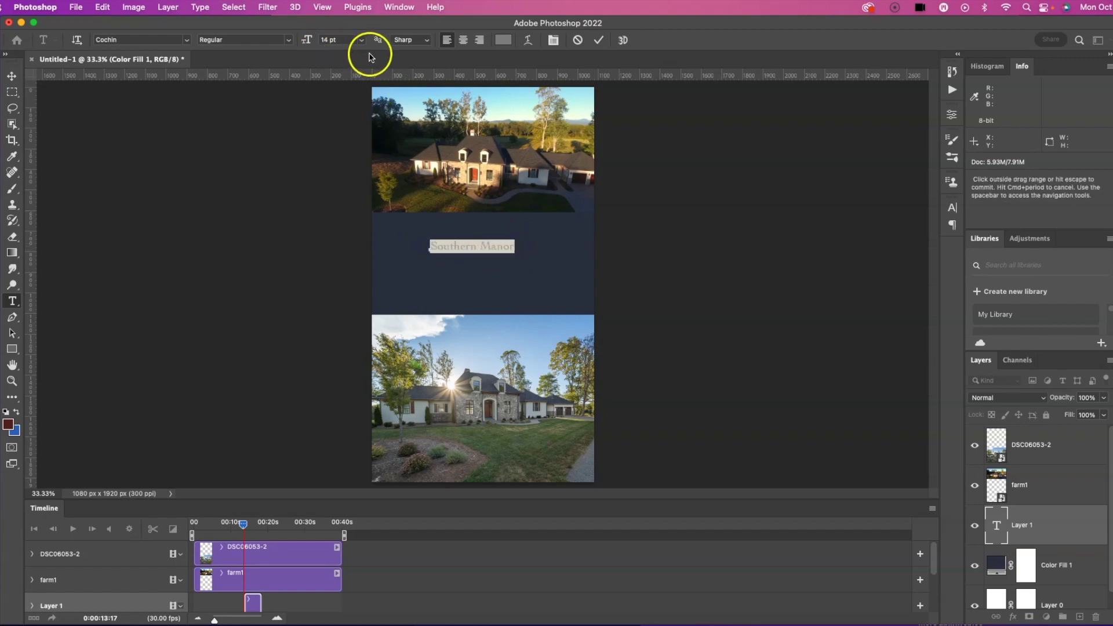
click(362, 40)
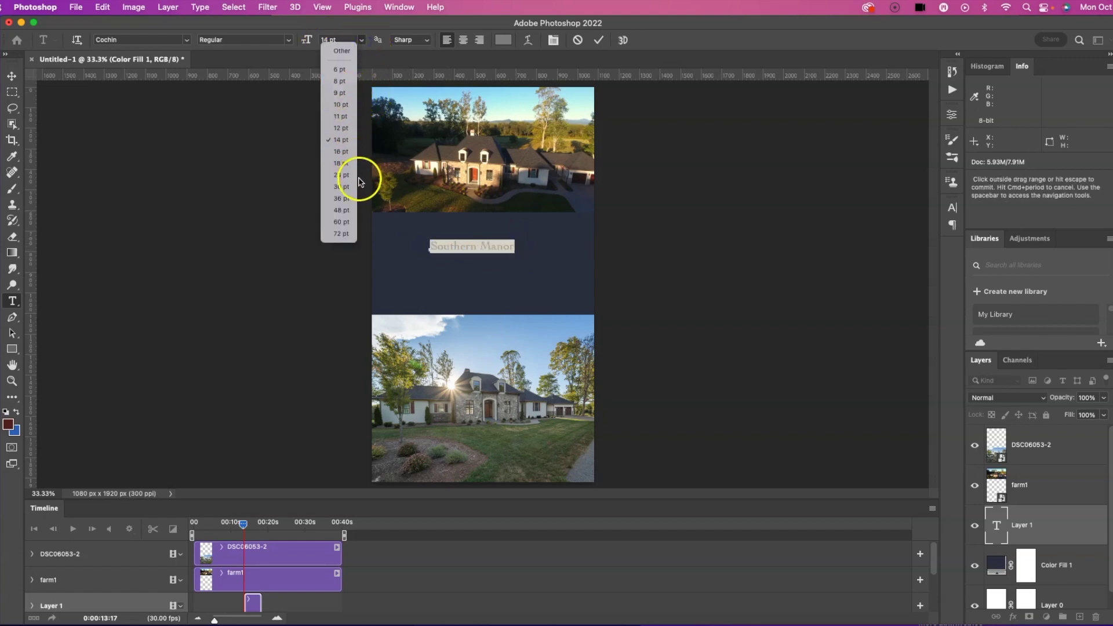
click(352, 190)
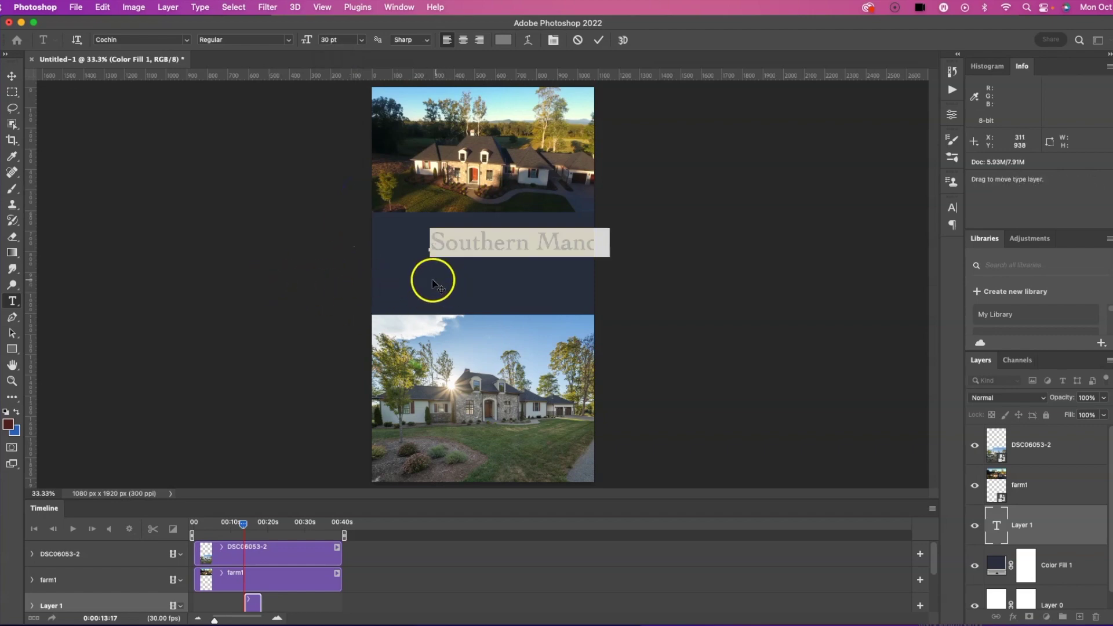
click(536, 261)
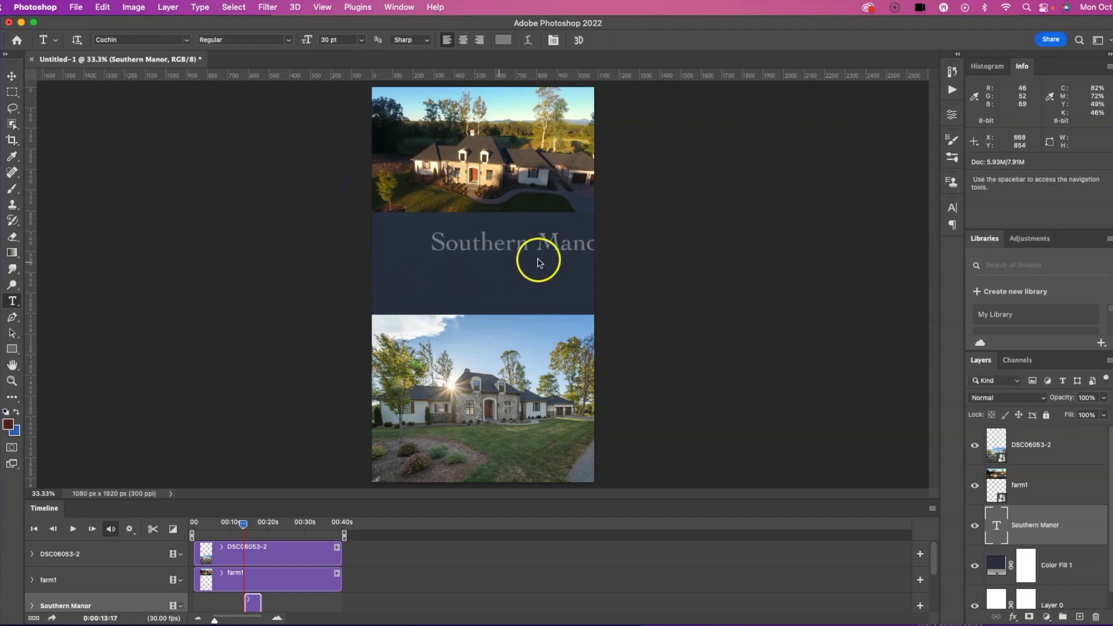
click(16, 81)
mouse_move(473, 244)
mouse_down()
mouse_move(437, 234)
mouse_move(458, 242)
mouse_up()
- Move Southern Manor to the band's vertical centre and stretch its clip across the whole timeline
click(573, 250)
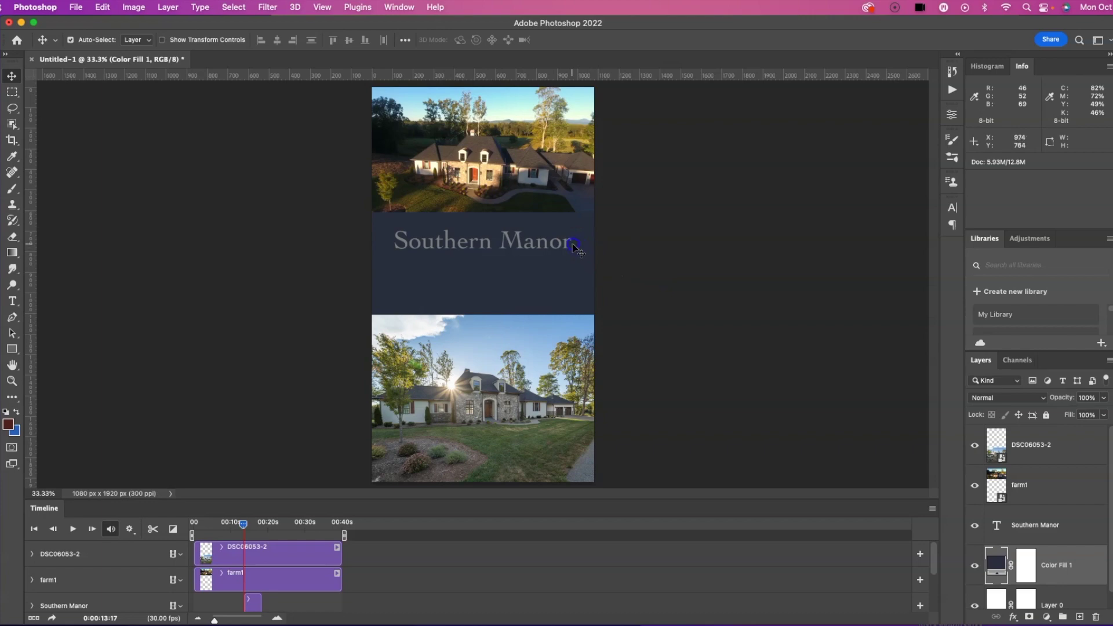
click(574, 249)
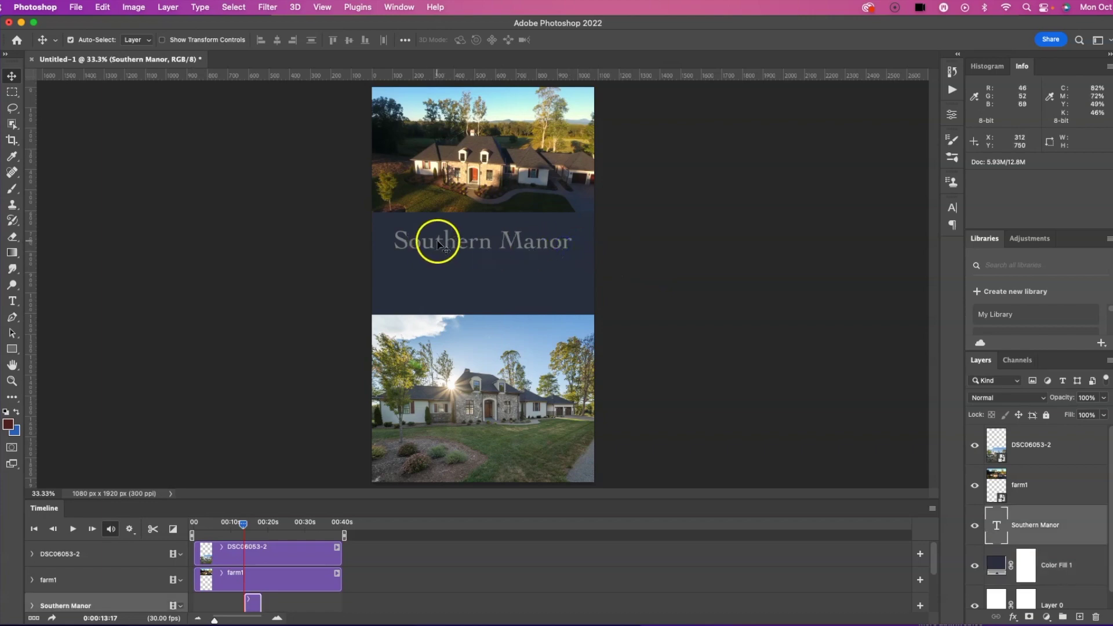
mouse_move(438, 246)
mouse_down()
mouse_move(442, 271)
mouse_move(442, 260)
mouse_up()
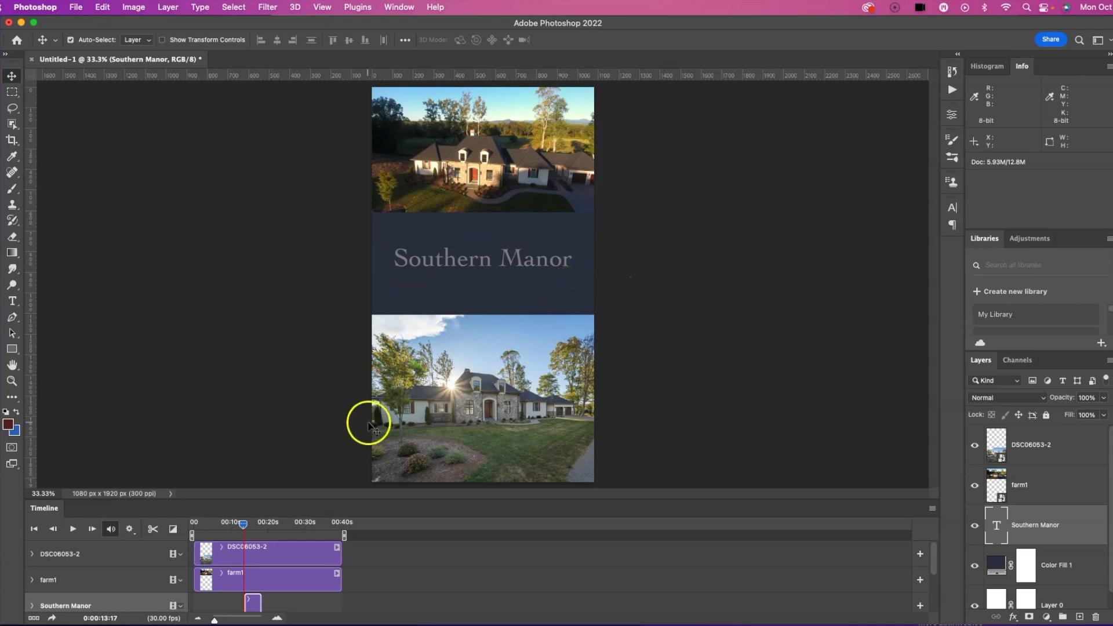
drag(246, 606, 342, 602)
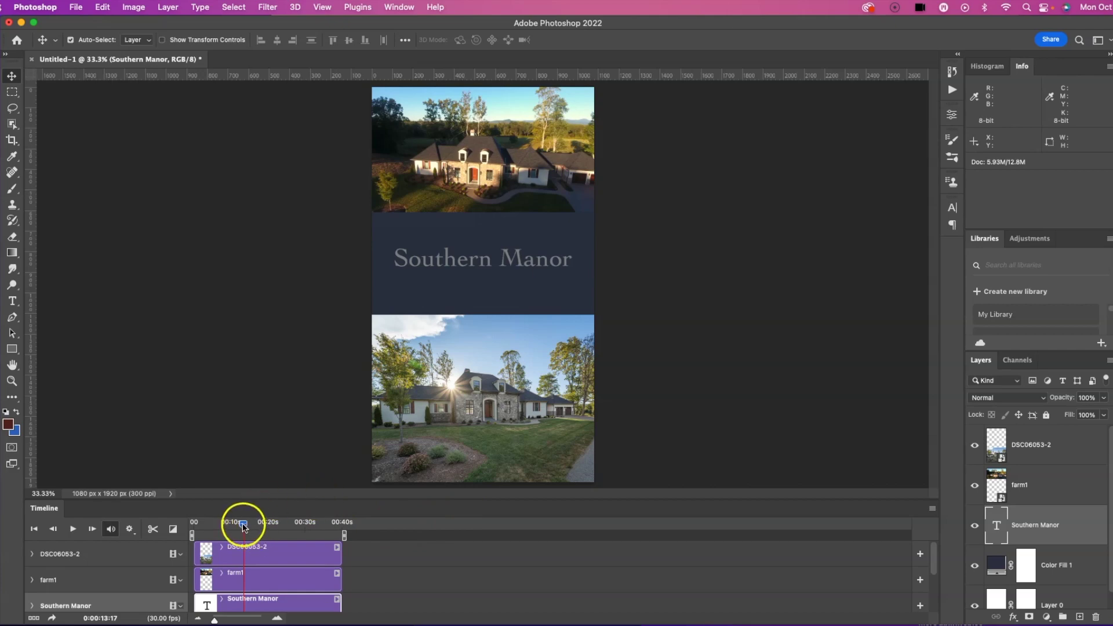
- Rewind the playhead to 0 and play the finished composition
drag(243, 526, 195, 526)
key(space)
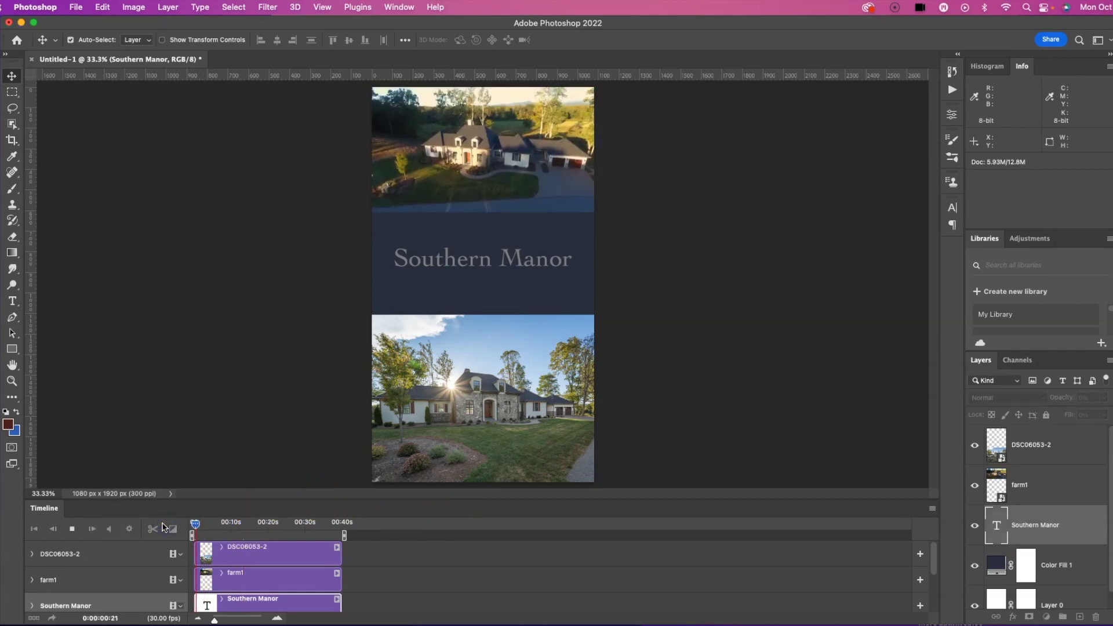